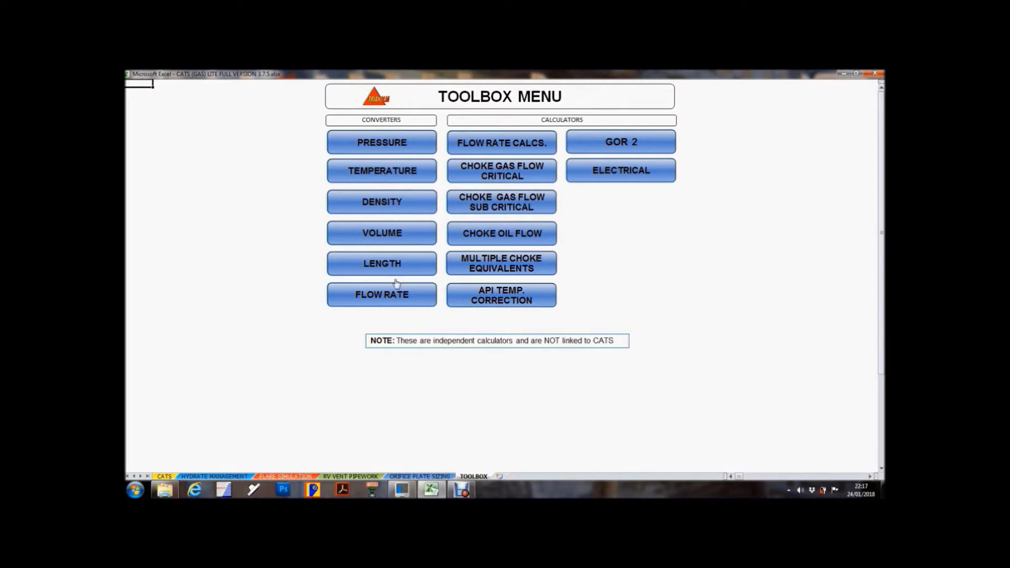
# Review the pressure, temperature, density and flow rate converters of the toolbox, returning to the toolbox menu after each
pyautogui.click(389, 143)
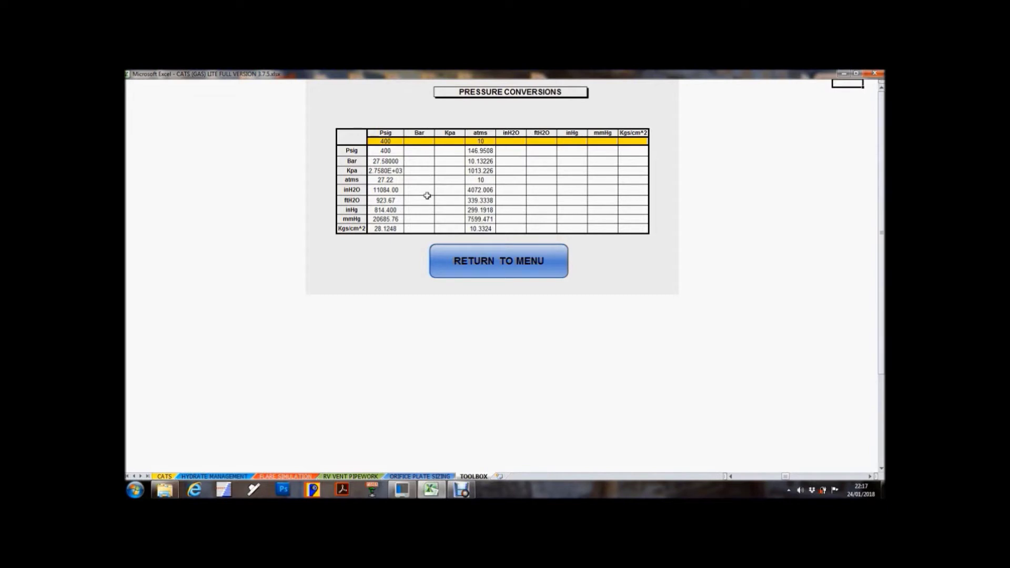
pyautogui.click(503, 259)
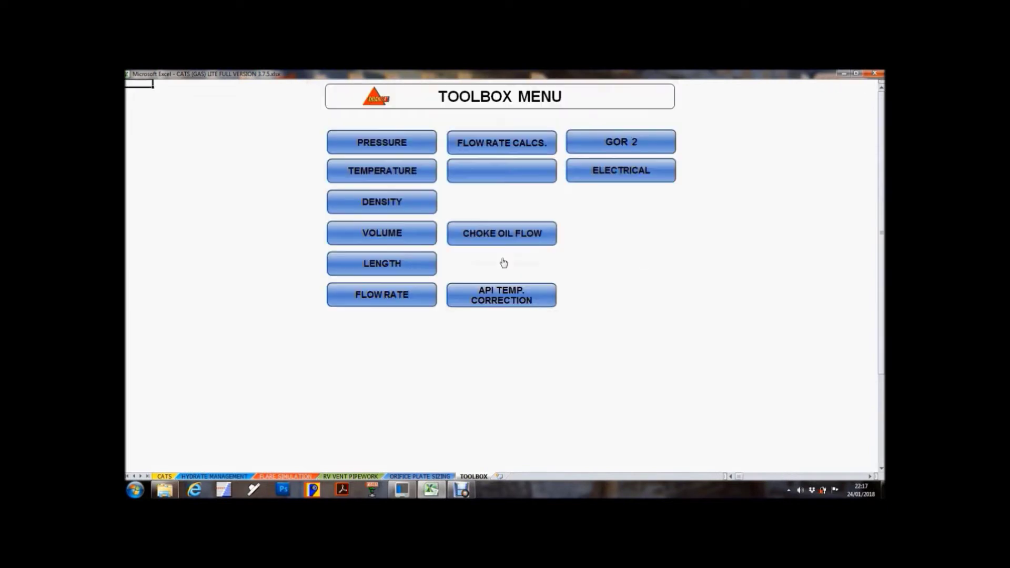
pyautogui.click(385, 177)
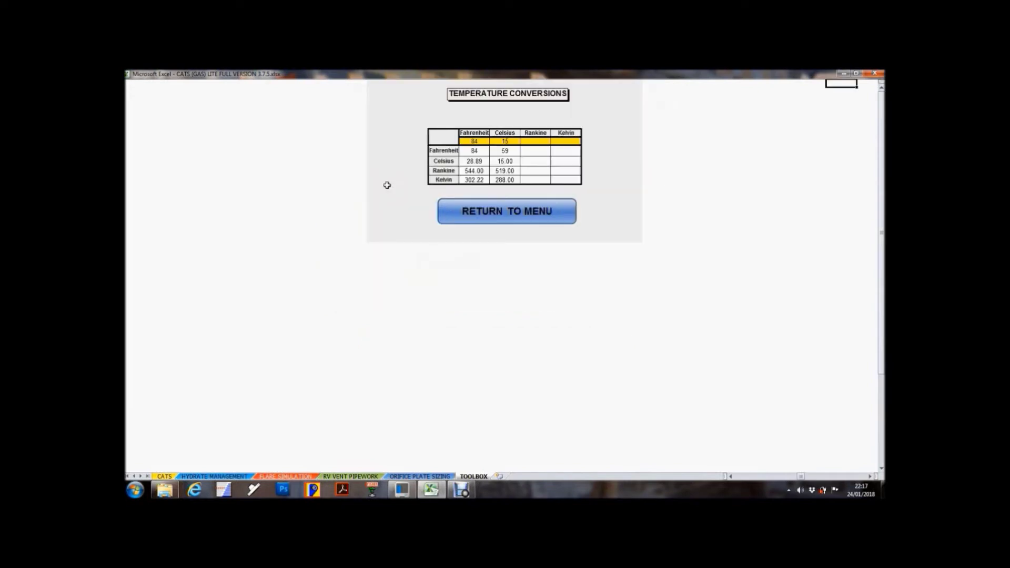
pyautogui.click(484, 206)
pyautogui.click(411, 209)
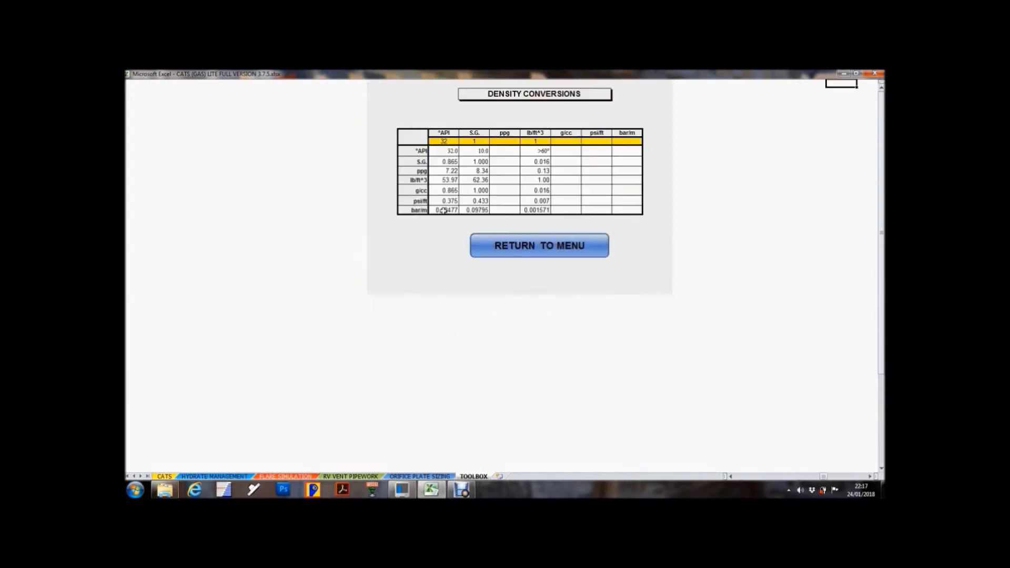
pyautogui.click(506, 246)
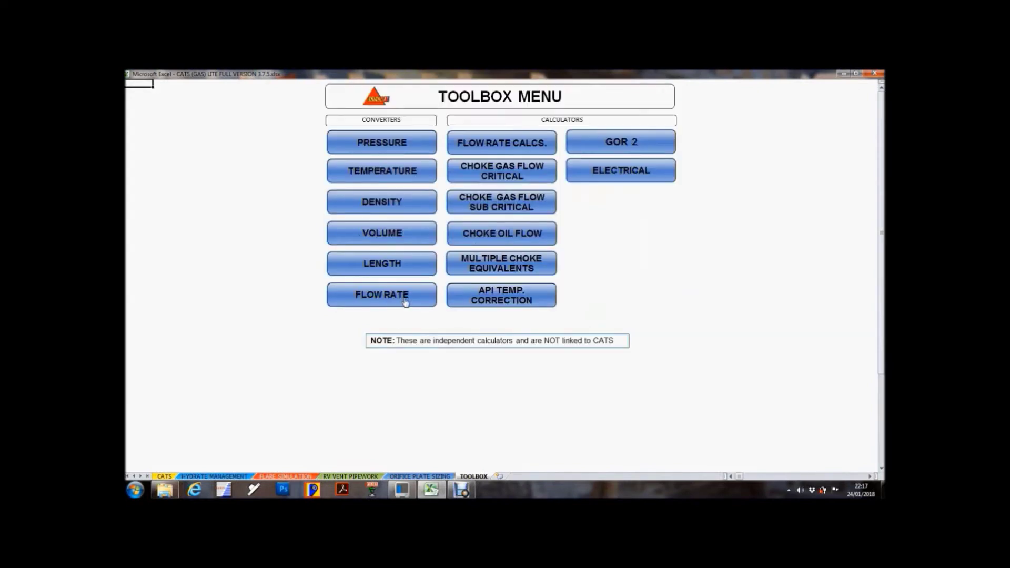
pyautogui.click(405, 301)
pyautogui.click(480, 229)
# In the toolbox flow rate calculator, try an orifice plate size of 5 ins and change it to 3 ins
pyautogui.click(500, 147)
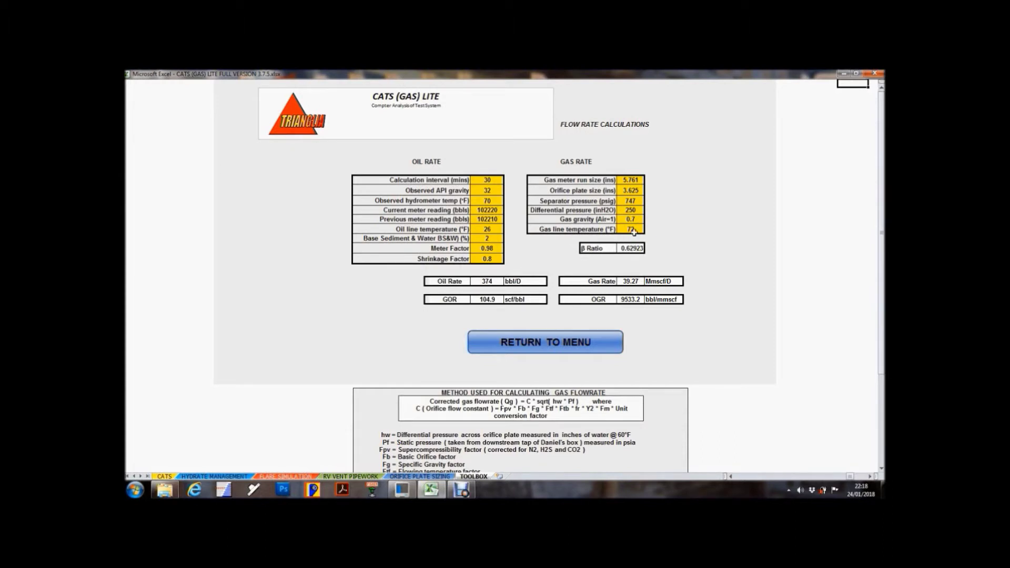
pyautogui.click(631, 190)
pyautogui.write('5')
pyautogui.press('Return')
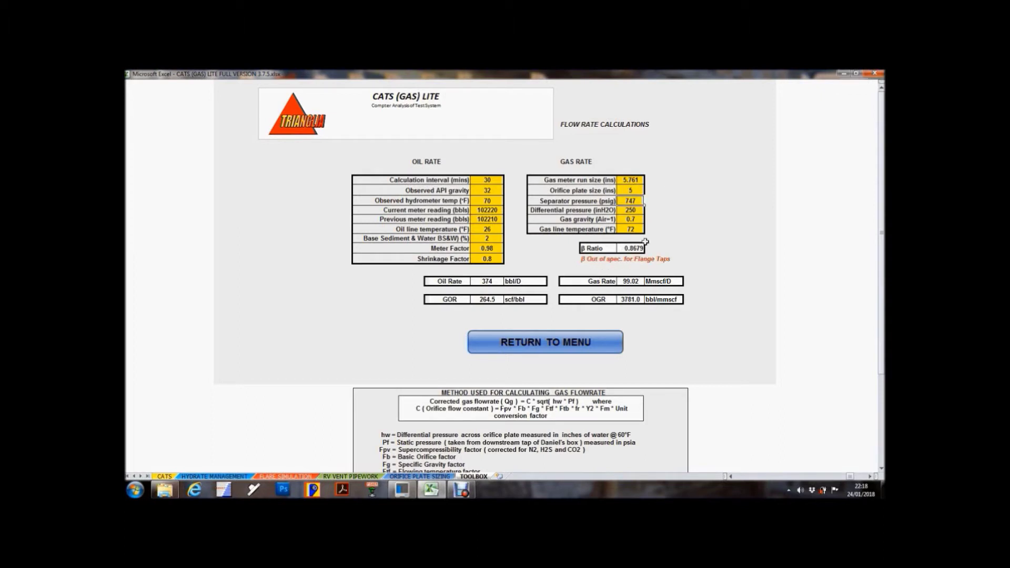
pyautogui.press('Up')
pyautogui.write('3')
pyautogui.press('Return')
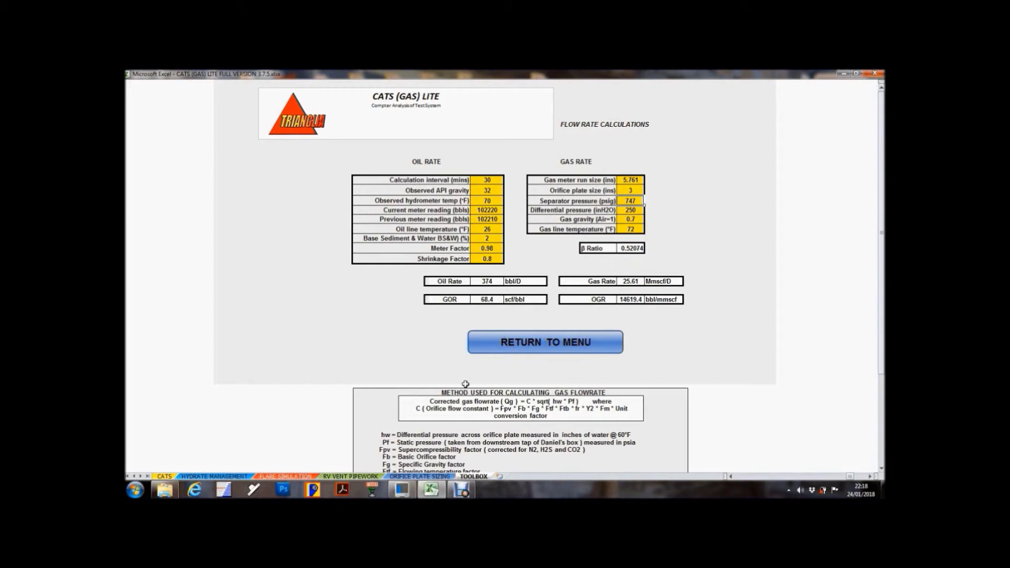
# Read the gas and oil flow rate calculation methods below the calculator and return to the toolbox menu
pyautogui.scroll(-2, 444, 411)
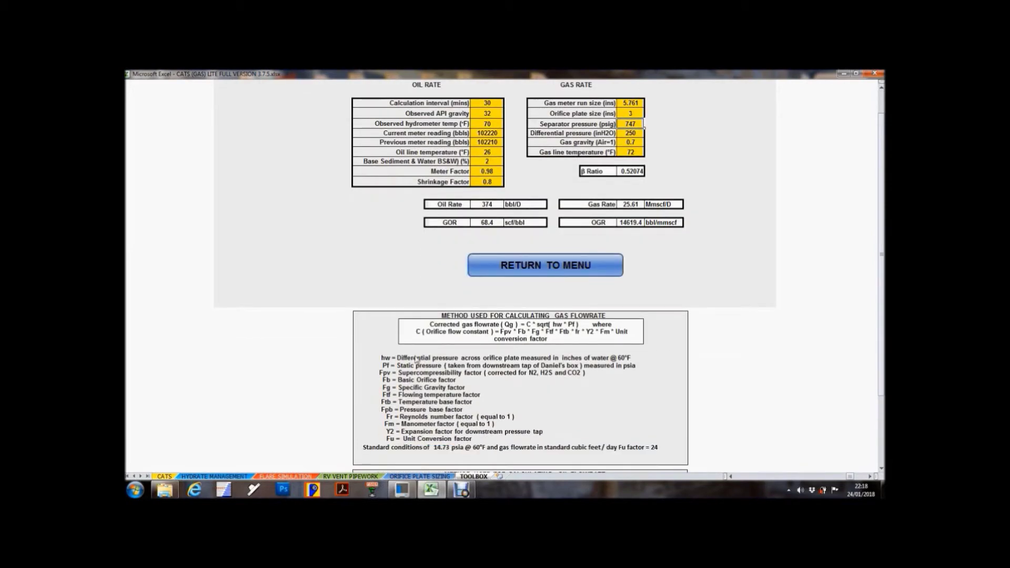
pyautogui.scroll(-3, 408, 381)
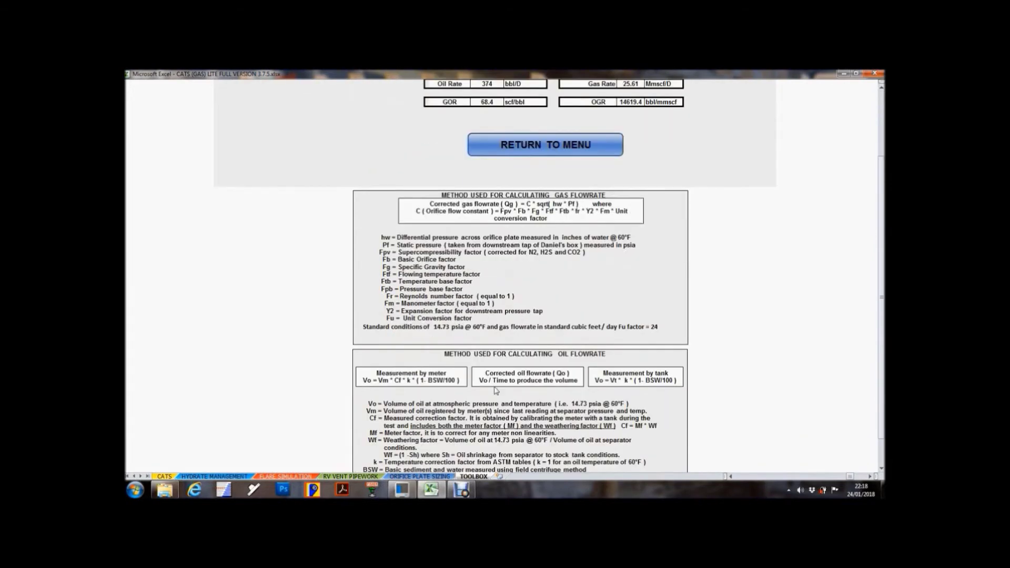
pyautogui.scroll(-1, 535, 374)
pyautogui.scroll(4, 457, 374)
pyautogui.scroll(1, 529, 268)
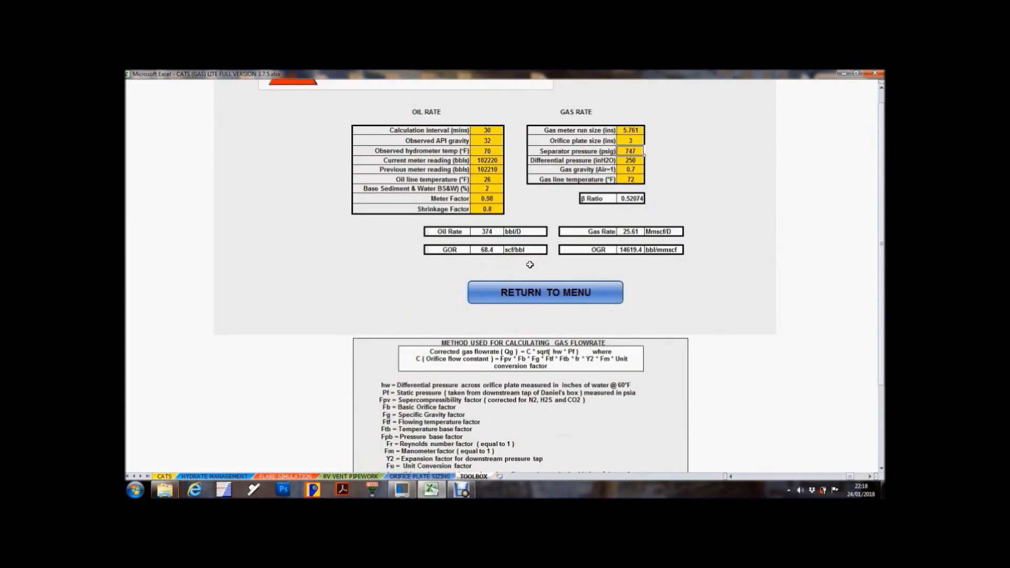
pyautogui.click(531, 295)
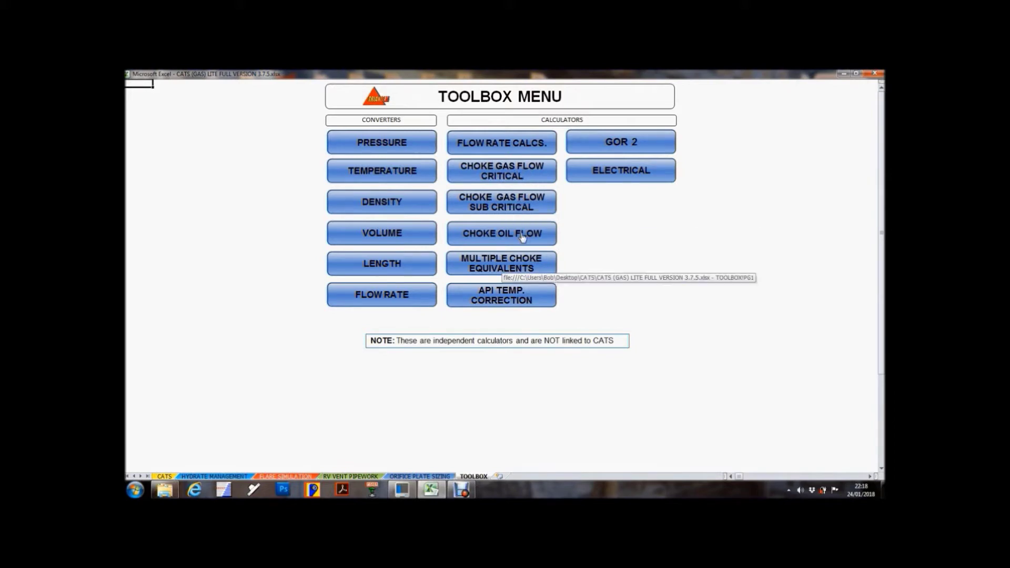
# View the critical choke gas flow and choke oil flow calculators, ending back at the toolbox menu
pyautogui.click(510, 213)
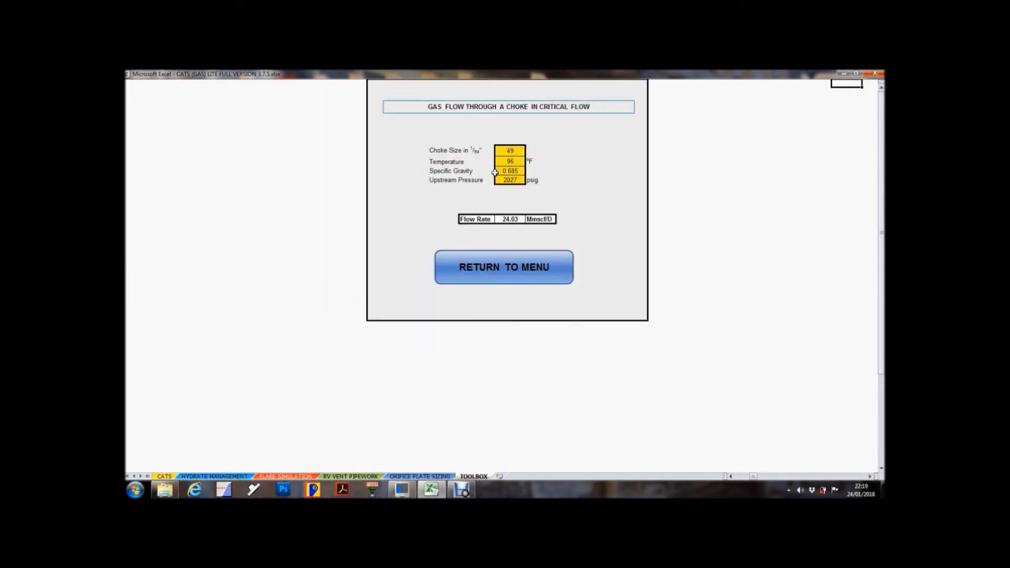
pyautogui.click(514, 266)
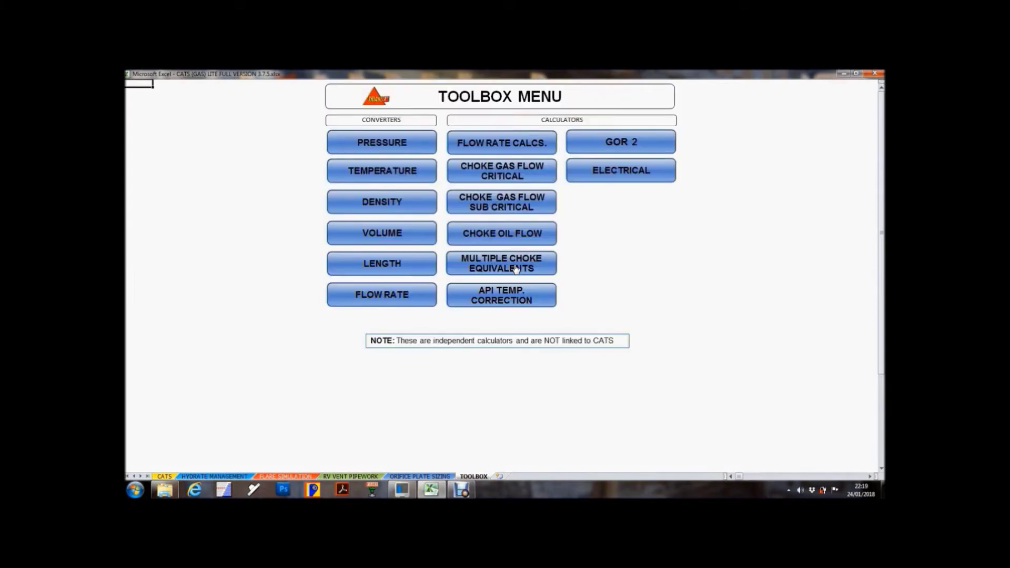
pyautogui.click(503, 182)
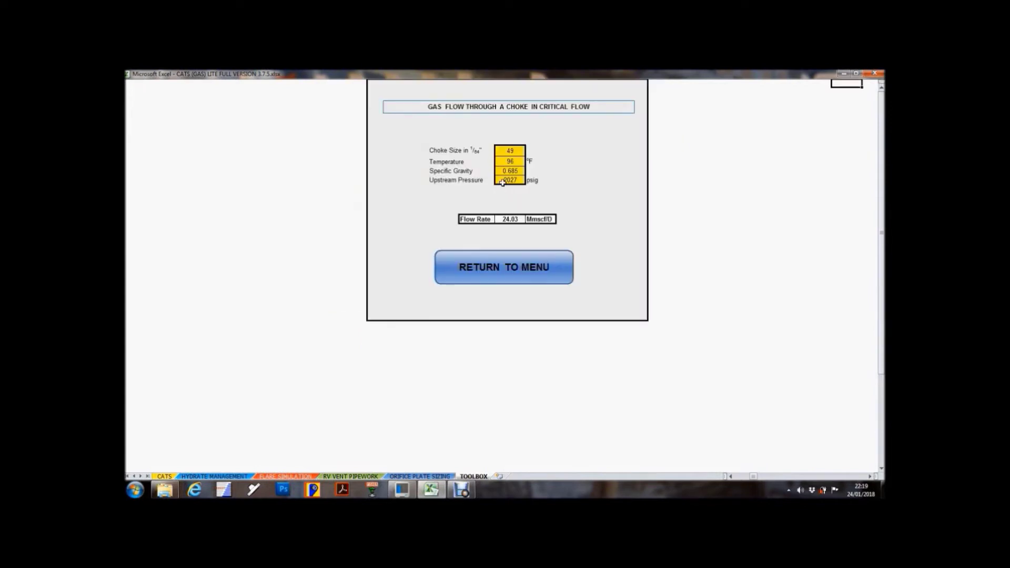
pyautogui.click(508, 267)
pyautogui.click(511, 239)
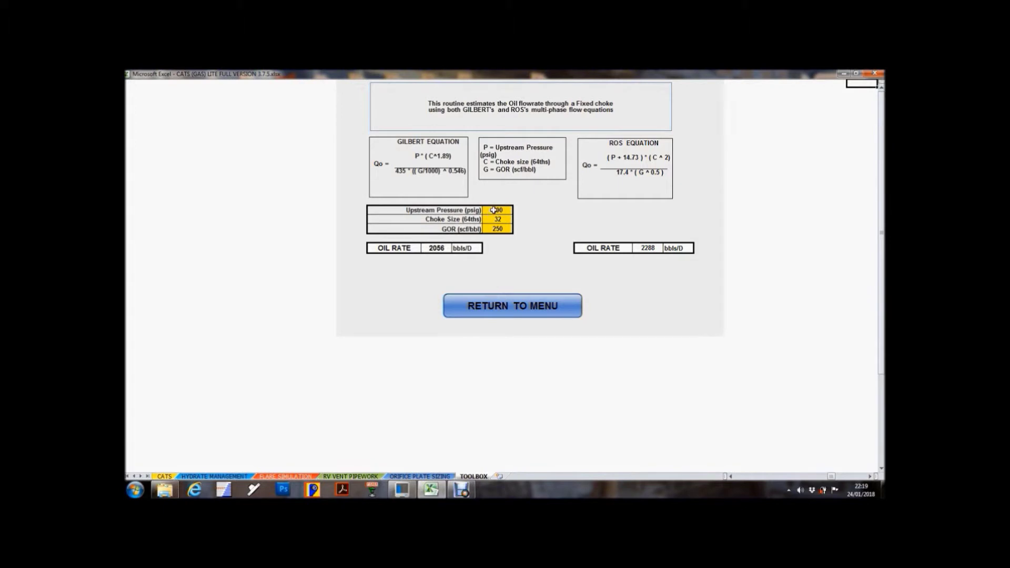
pyautogui.click(531, 306)
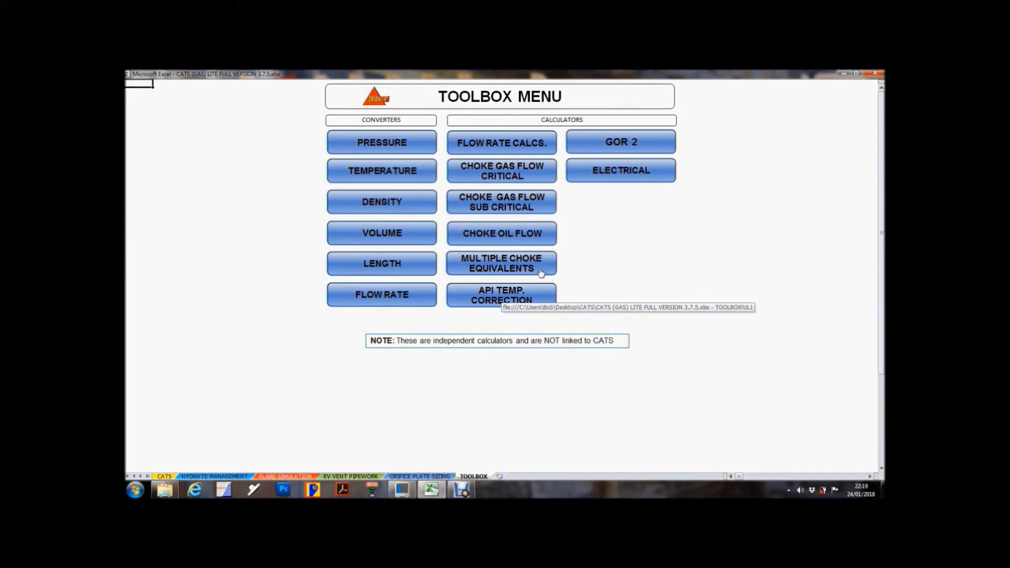
# Review the multiple choke equivalents and API temperature correction calculators, returning to the toolbox menu
pyautogui.click(508, 264)
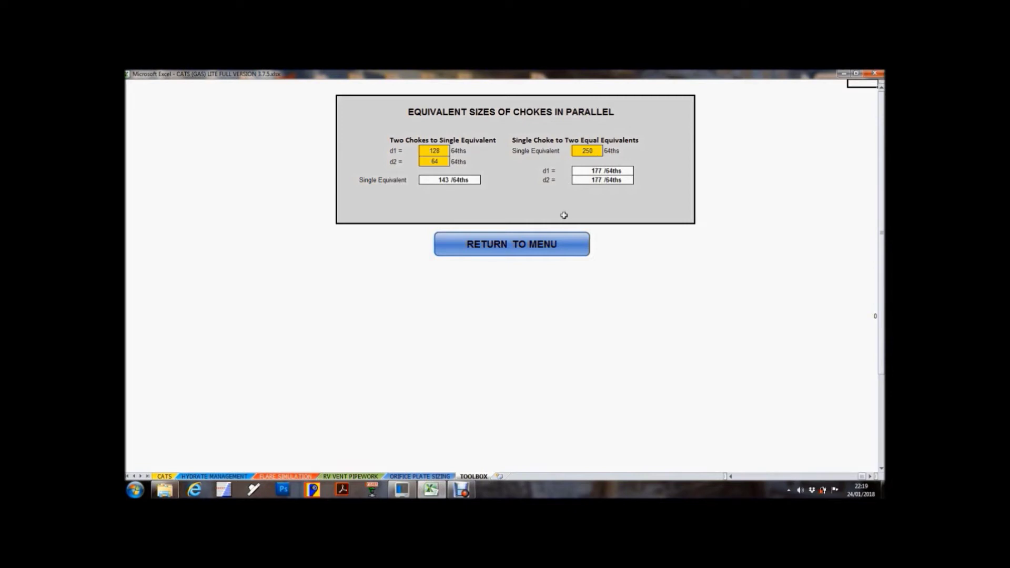
pyautogui.click(532, 245)
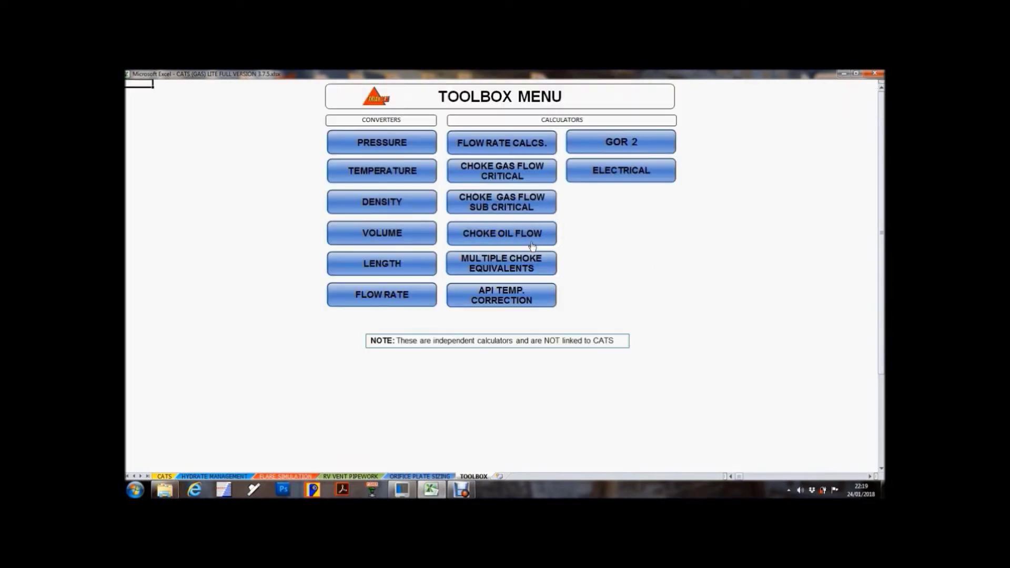
pyautogui.click(521, 294)
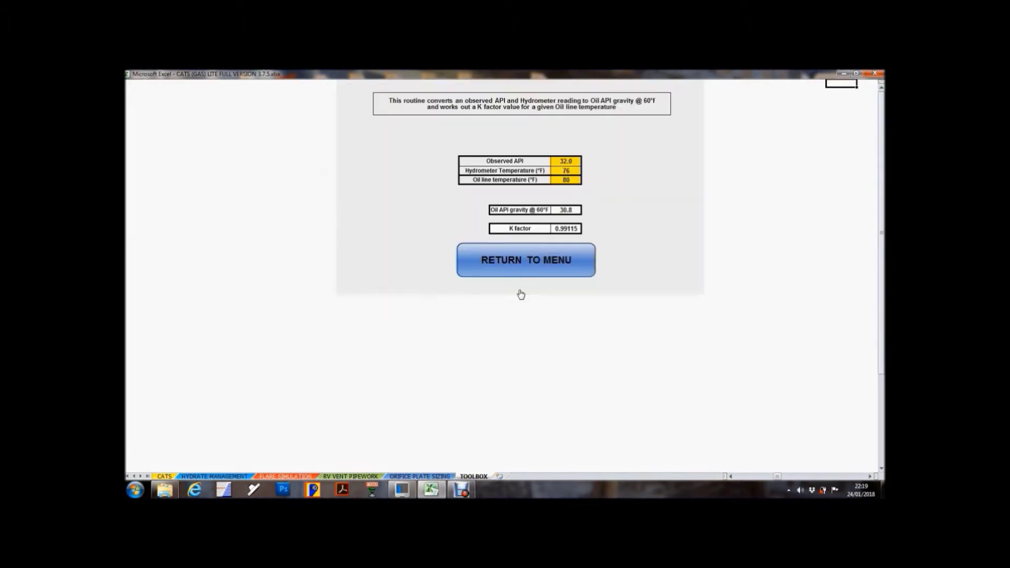
pyautogui.click(538, 264)
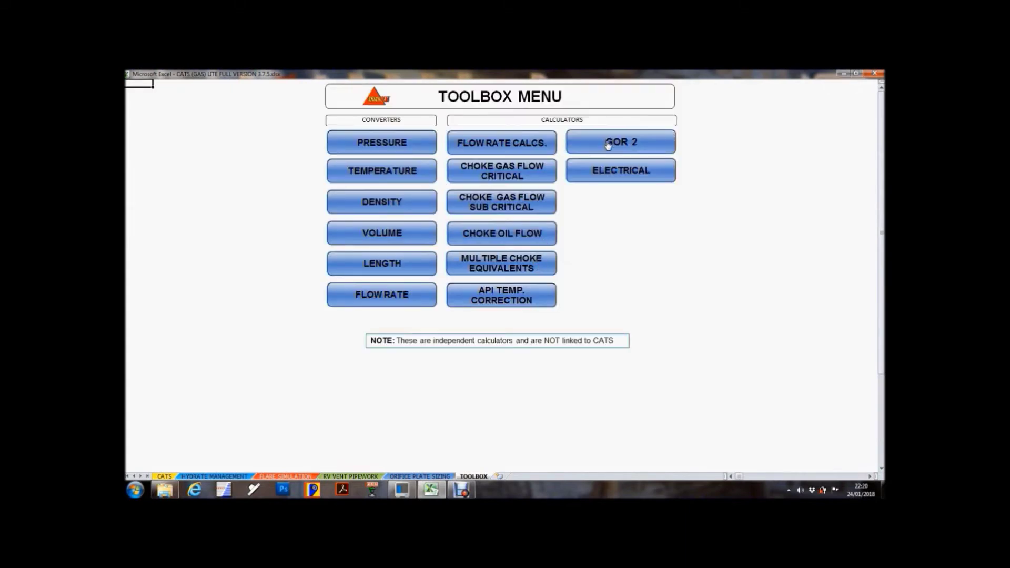
# Review the GOR 2 and three-phase electrical current calculators, ending back at the toolbox menu
pyautogui.click(609, 141)
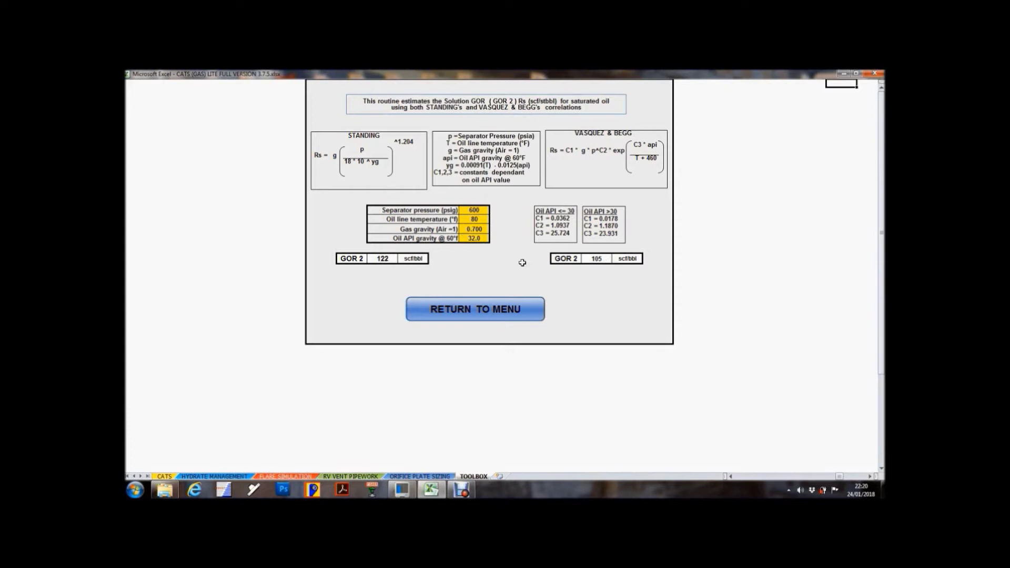
pyautogui.click(495, 312)
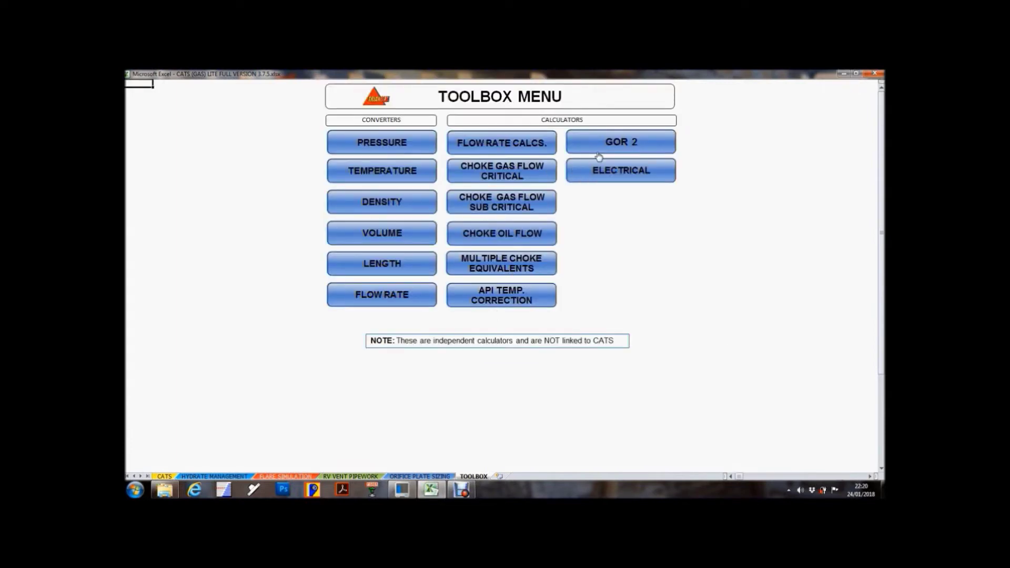
pyautogui.click(605, 171)
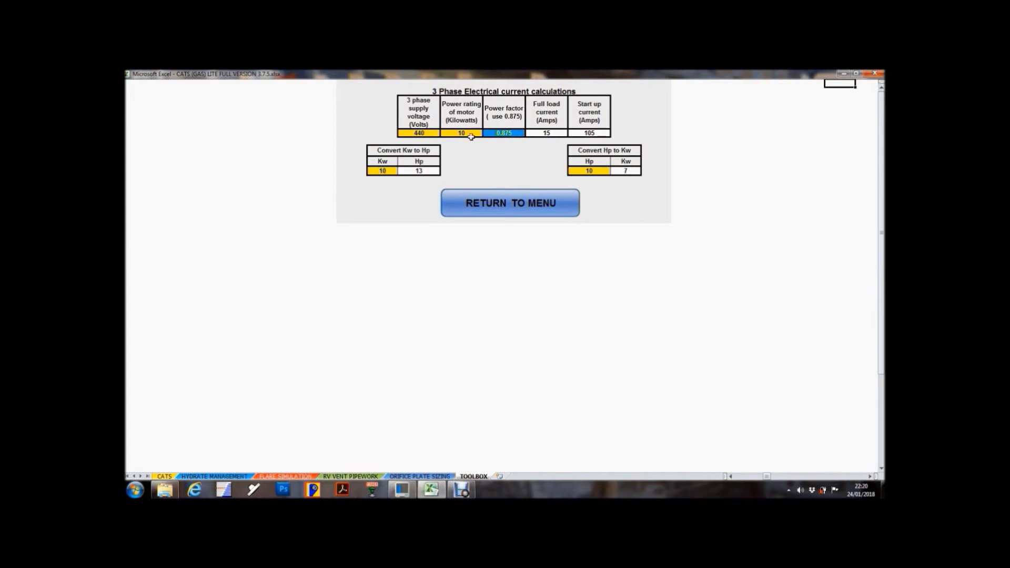
pyautogui.click(497, 208)
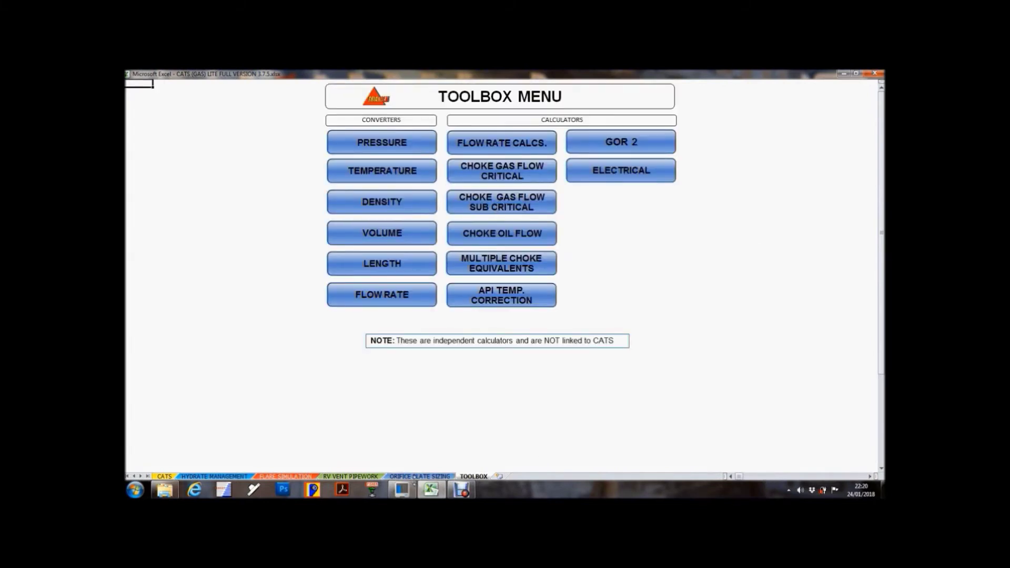
# Look over the Orifice Plate Sizing sheet and open the RV Vent Pipework sheet
pyautogui.click(419, 477)
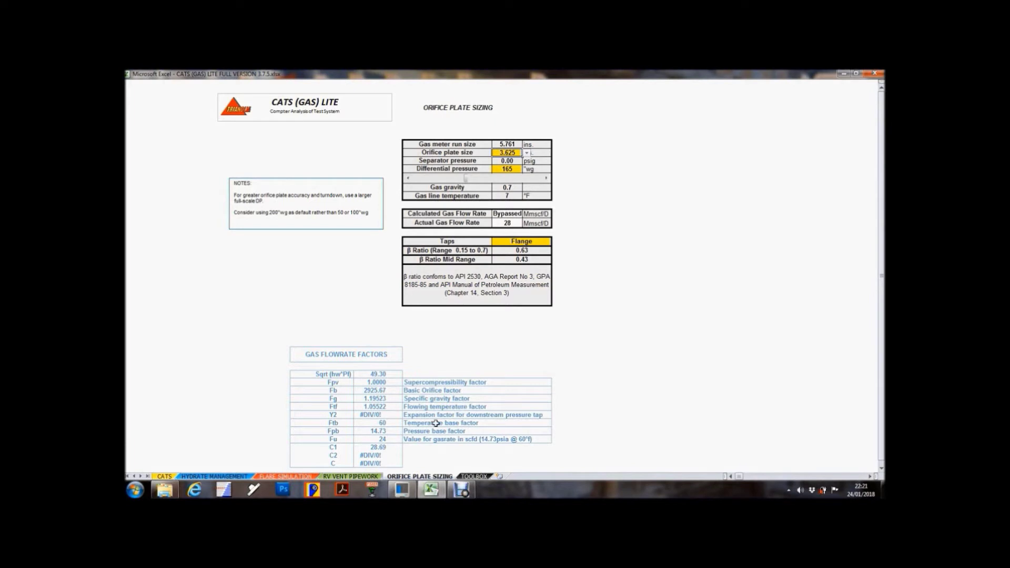
pyautogui.click(368, 476)
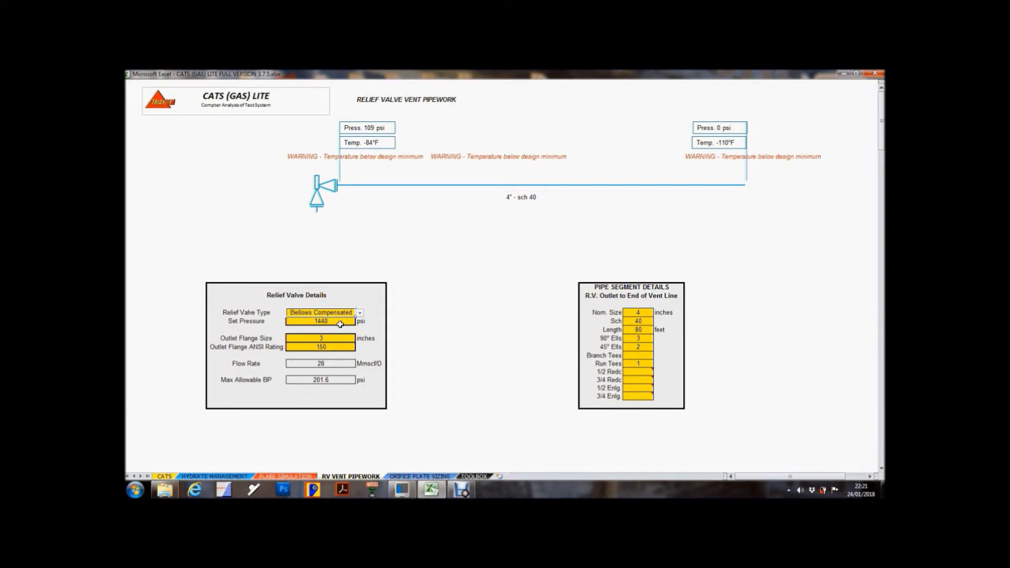
# Try the Conventional Spring relief valve type on the vent pipework sheet and set it back to Bellows Compensated
pyautogui.click(360, 313)
pyautogui.click(346, 321)
pyautogui.click(360, 314)
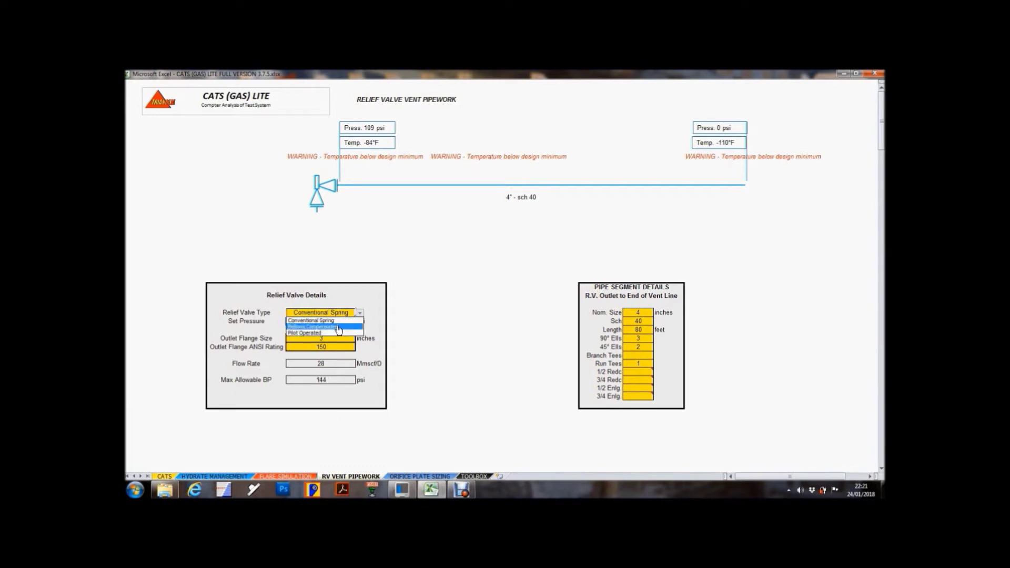
pyautogui.click(345, 343)
pyautogui.click(360, 314)
pyautogui.click(342, 327)
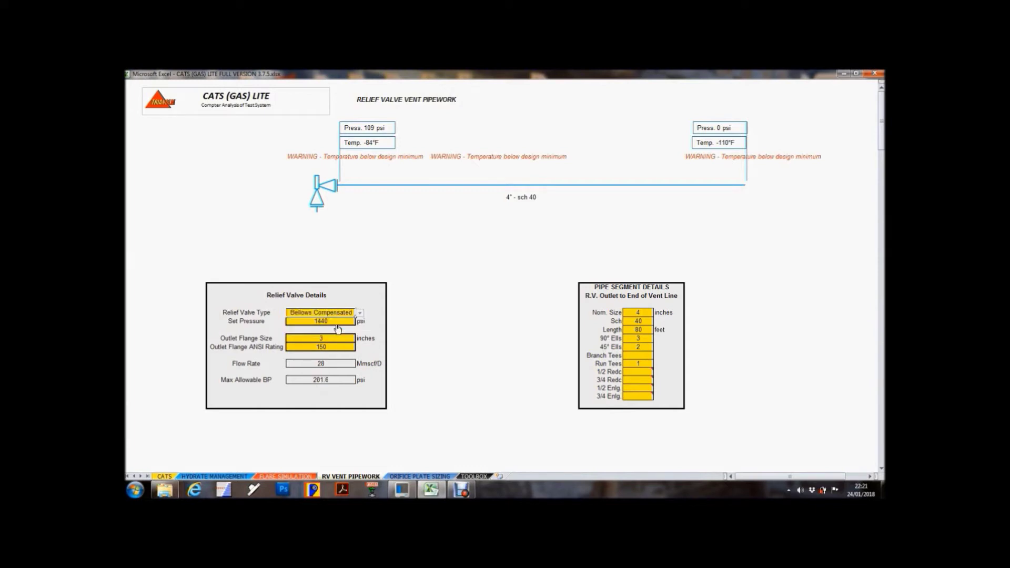
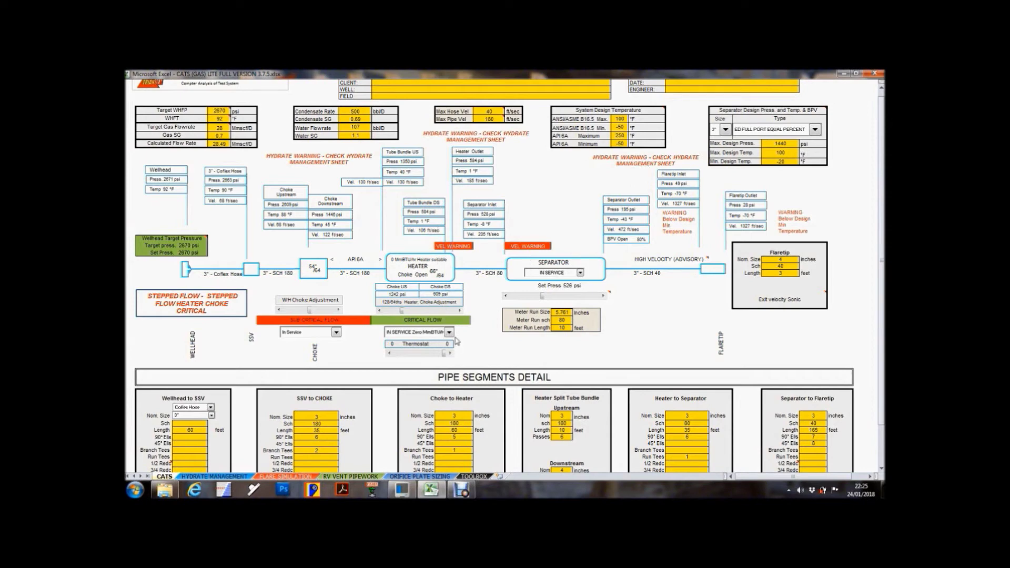
# Check the pressure and temperature boxes on the RV Vent Pipework sheet and return to the CATS sheet
pyautogui.click(348, 477)
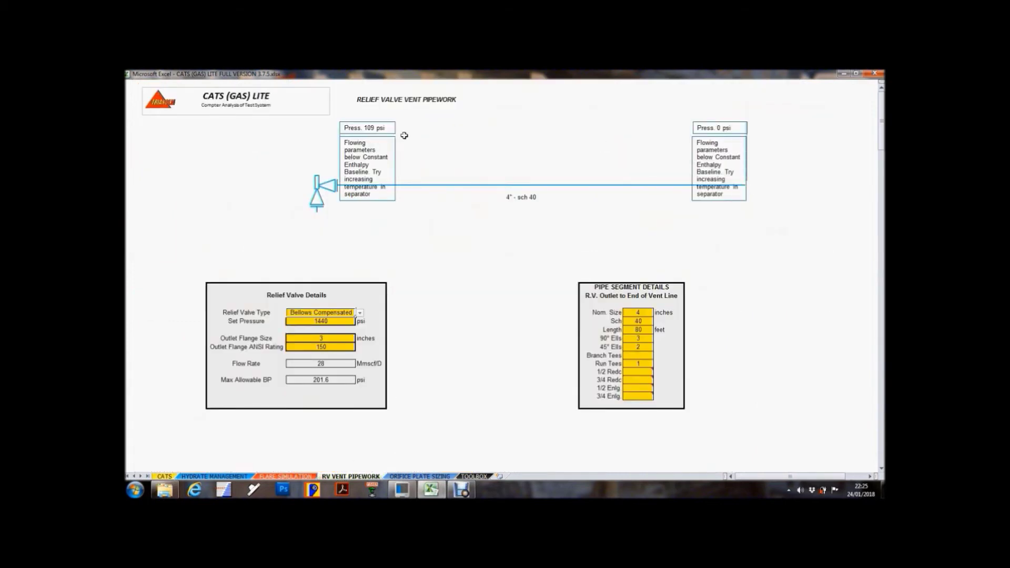
pyautogui.click(165, 477)
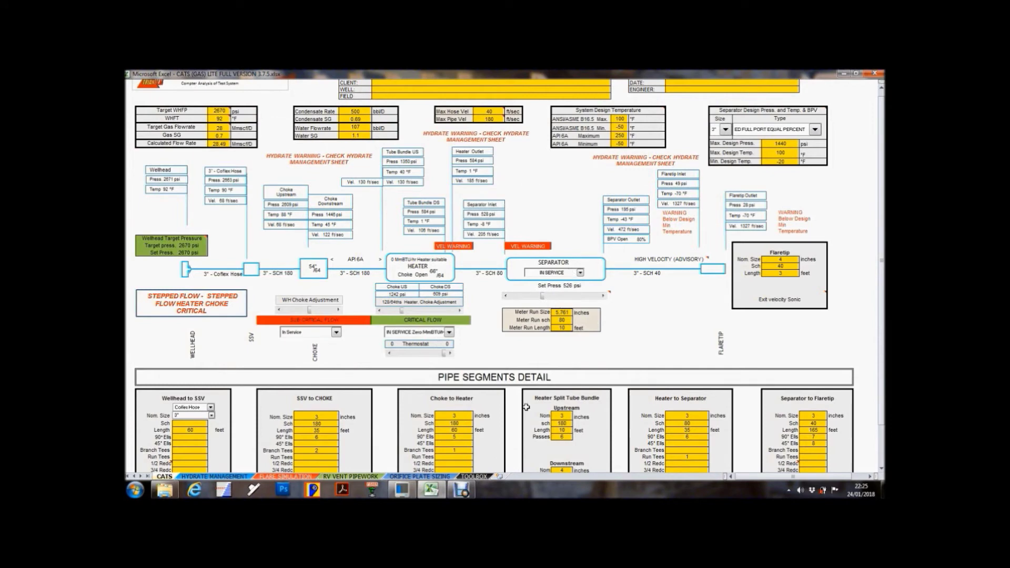
# On the Orifice Plate Sizing sheet, adjust the differential pressure to 144 "wg so the calculated gas flow rate matches the actual 28 Mmscf/D
pyautogui.click(408, 477)
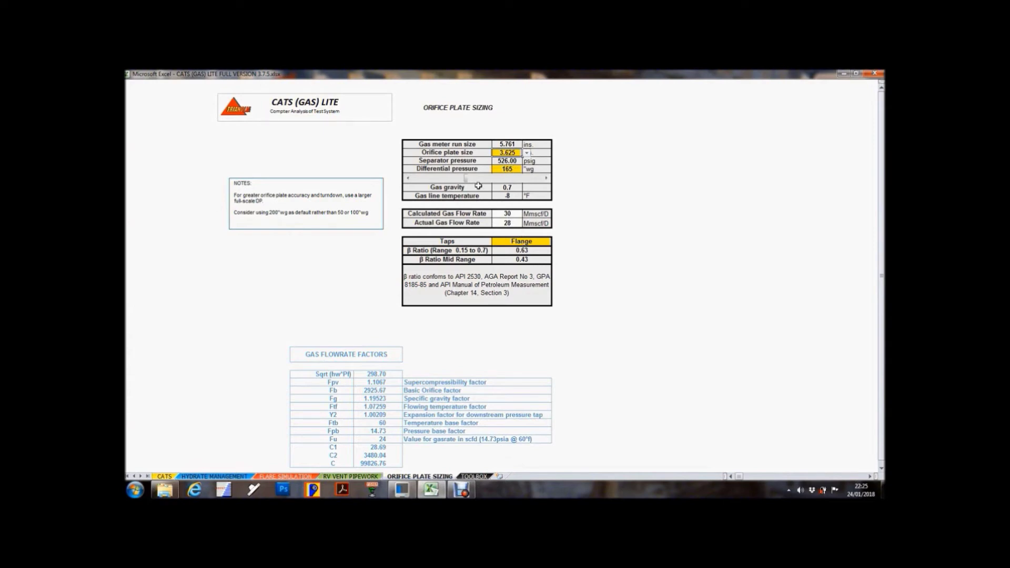
pyautogui.moveTo(474, 178); pyautogui.dragTo(452, 178)
pyautogui.click(476, 179)
pyautogui.click(476, 179)
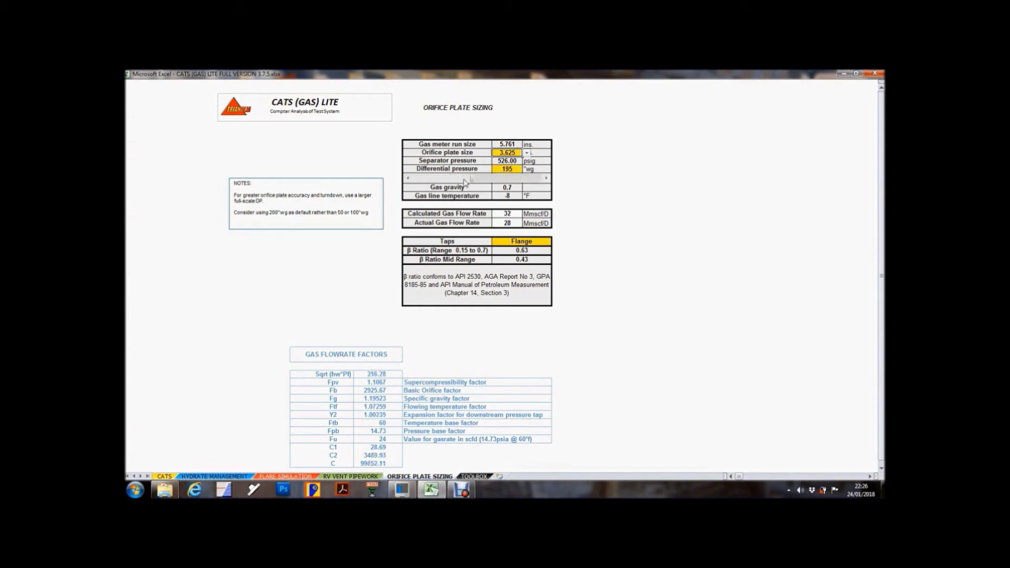
pyautogui.click(408, 179)
pyautogui.click(408, 180)
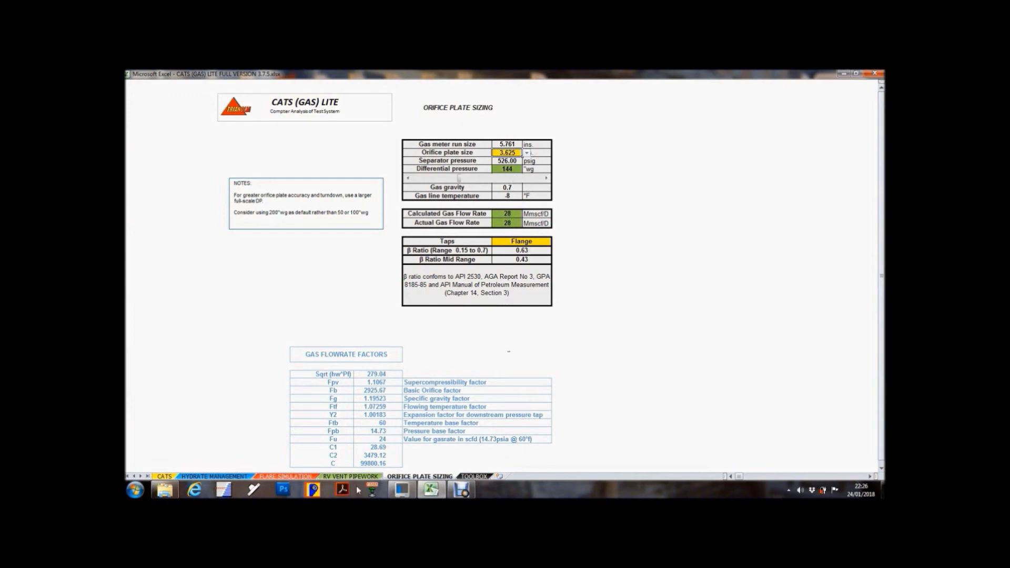
# On the CATS sheet, try heater duties of 1 MmBTU/hr and 2 MmBTU/hr
pyautogui.click(164, 476)
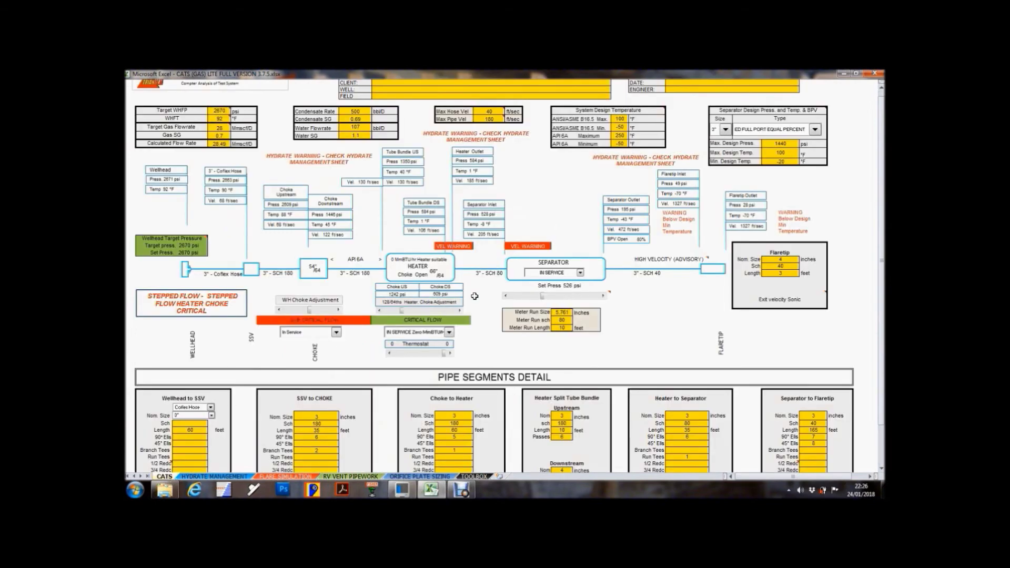
pyautogui.click(448, 332)
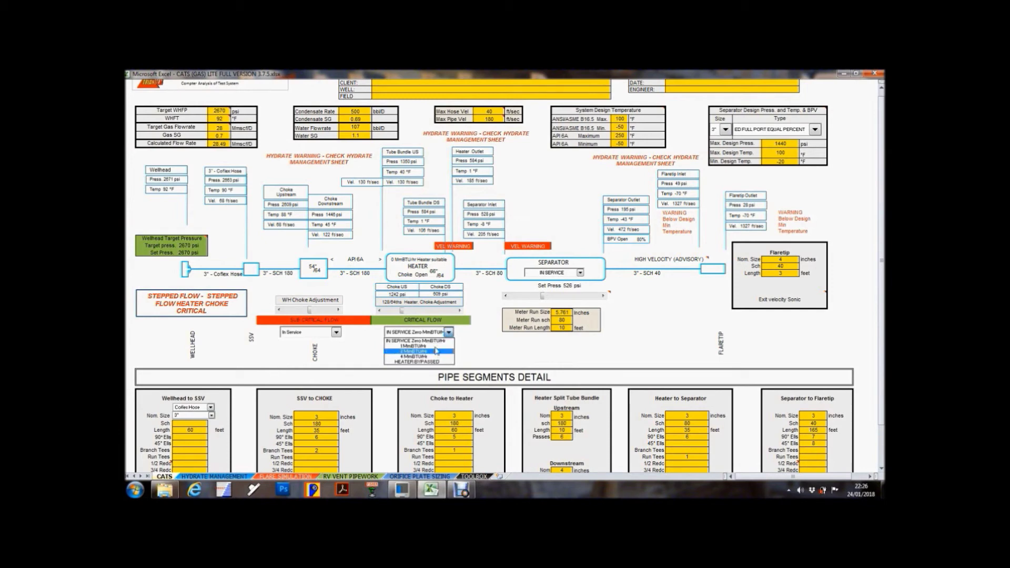
pyautogui.click(437, 346)
pyautogui.click(445, 354)
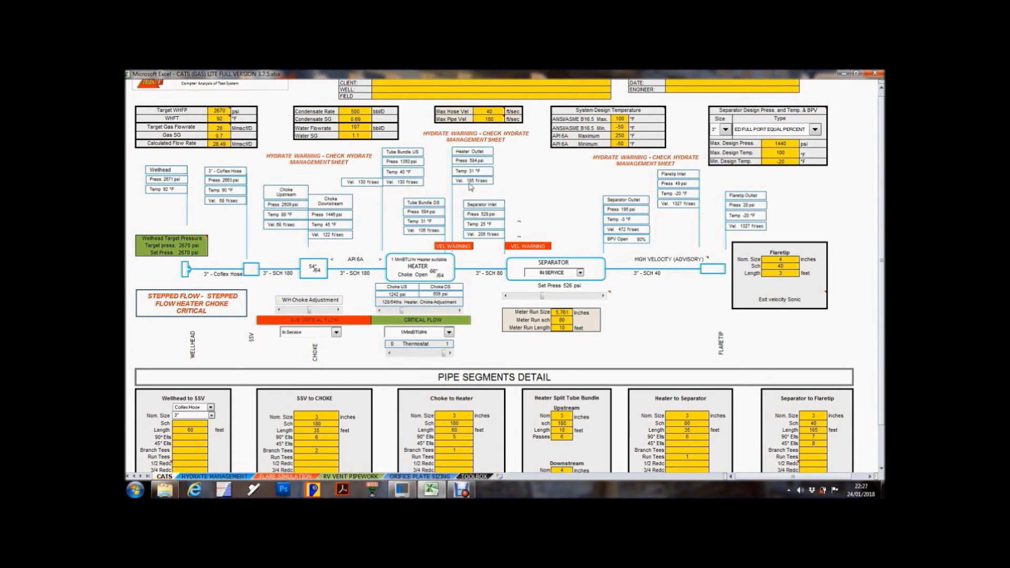
pyautogui.click(449, 333)
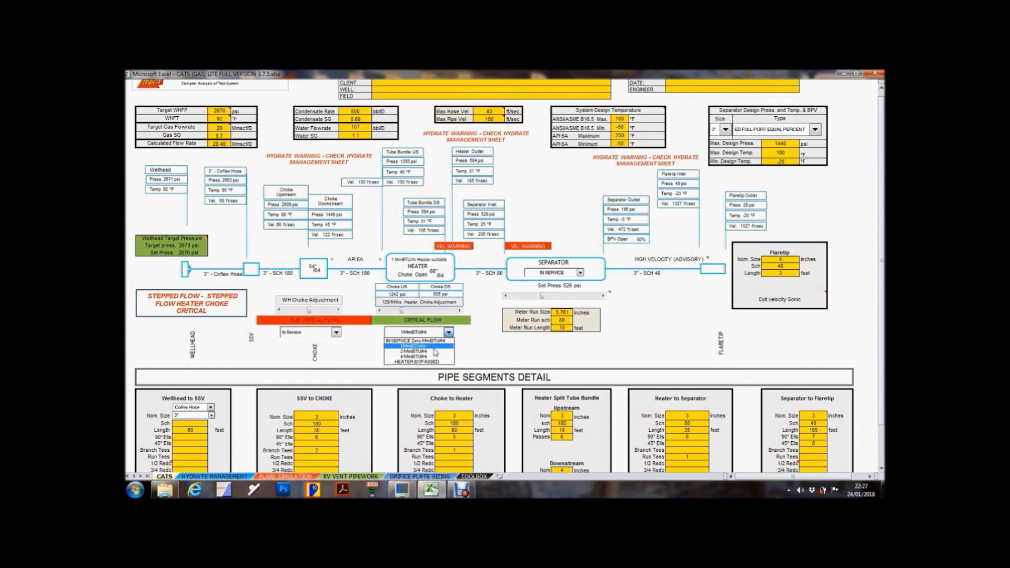
pyautogui.click(427, 349)
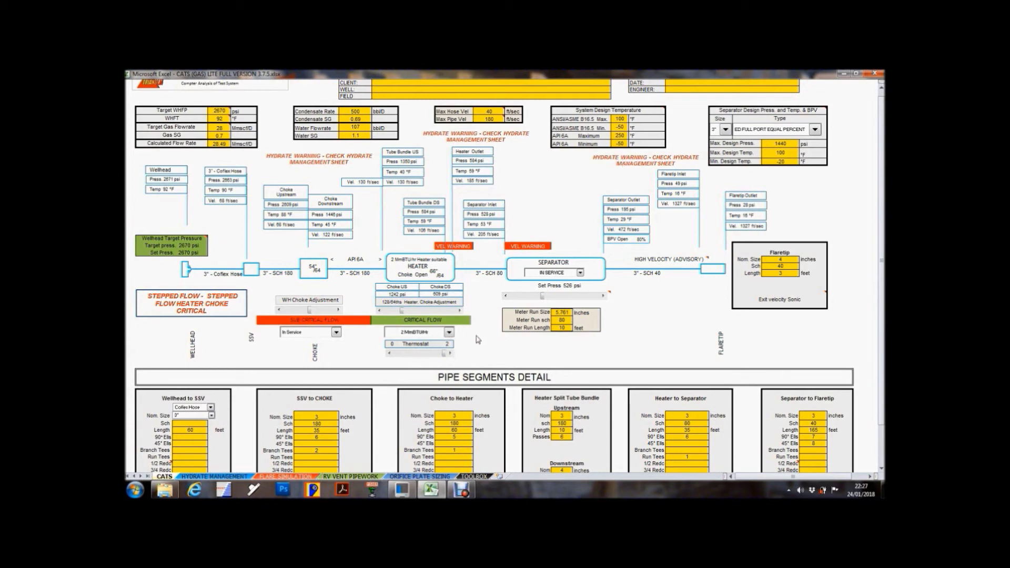
# Try a heater duty of 4 MmBTU/hr and adjust the thermostat to a heater outlet temperature of about 110 °F
pyautogui.click(449, 333)
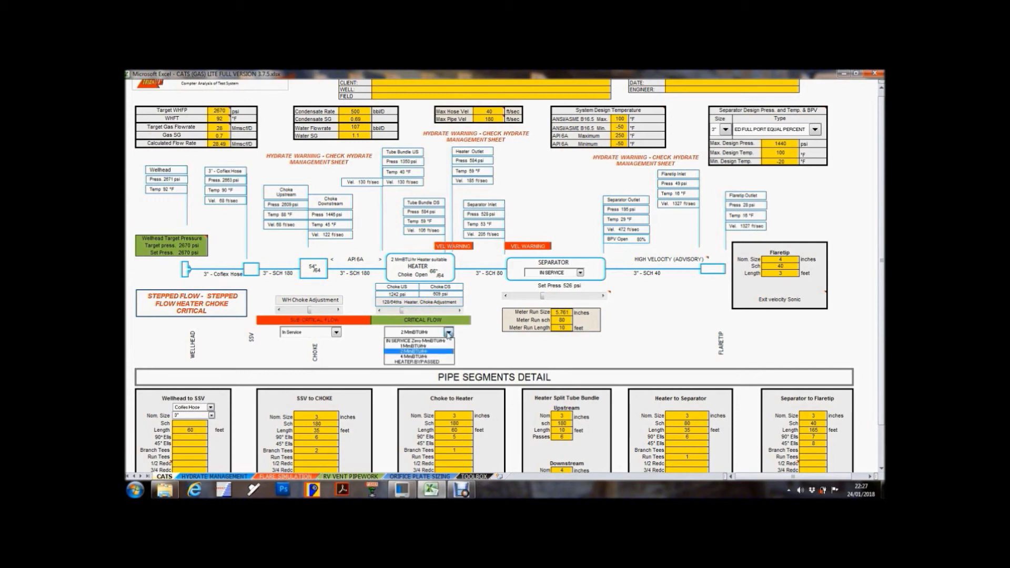
pyautogui.click(430, 357)
pyautogui.click(450, 353)
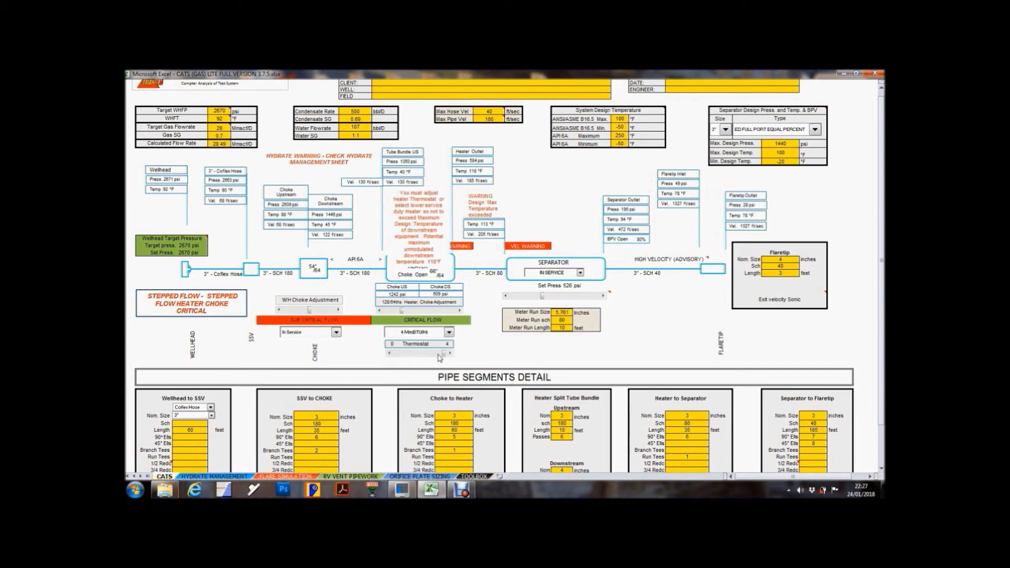
pyautogui.click(398, 353)
pyautogui.click(440, 353)
# Switch the heater duty back to 2 MmBTU/hr and apply it to the flow calculation
pyautogui.click(448, 334)
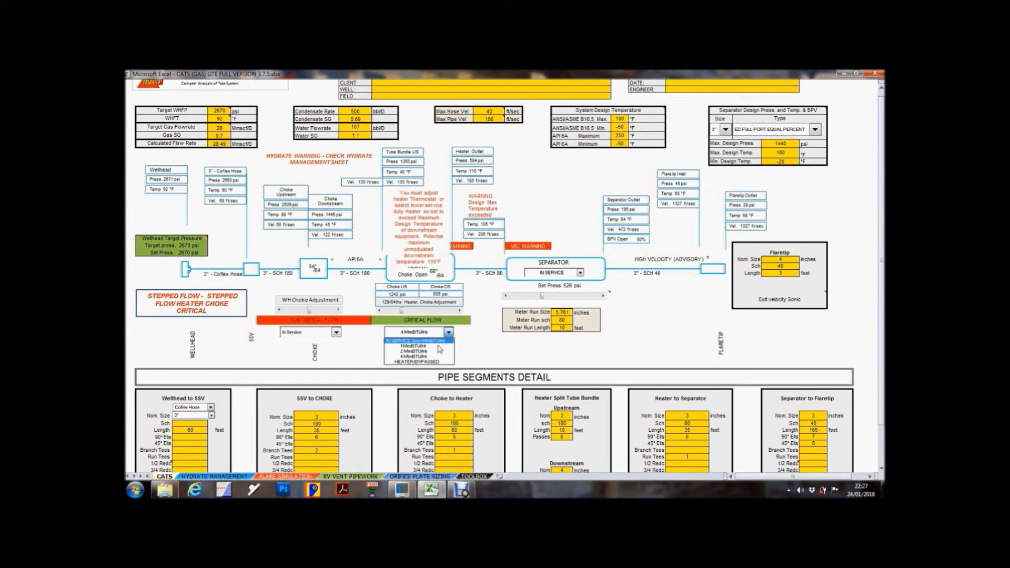
pyautogui.click(426, 351)
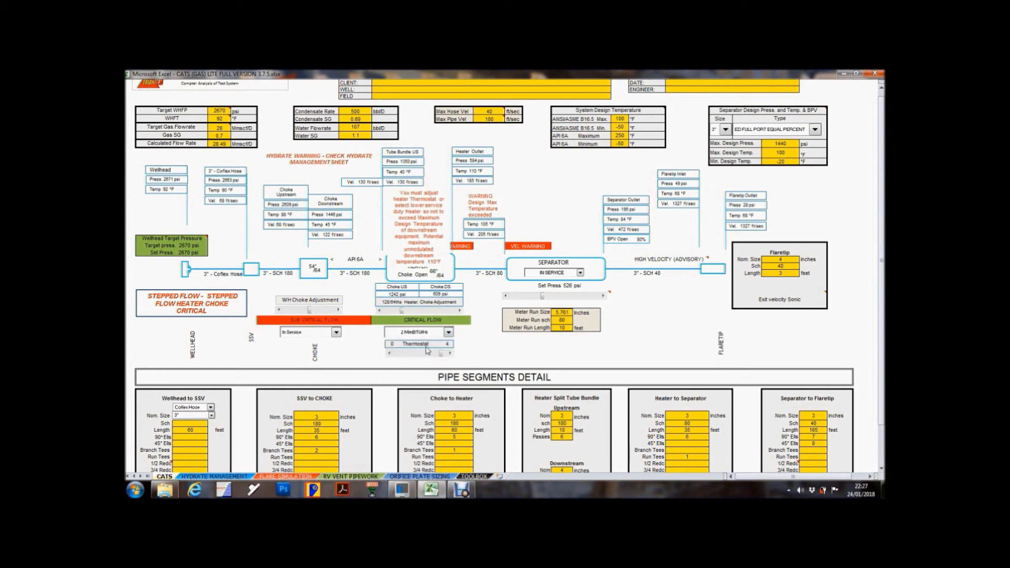
pyautogui.click(427, 352)
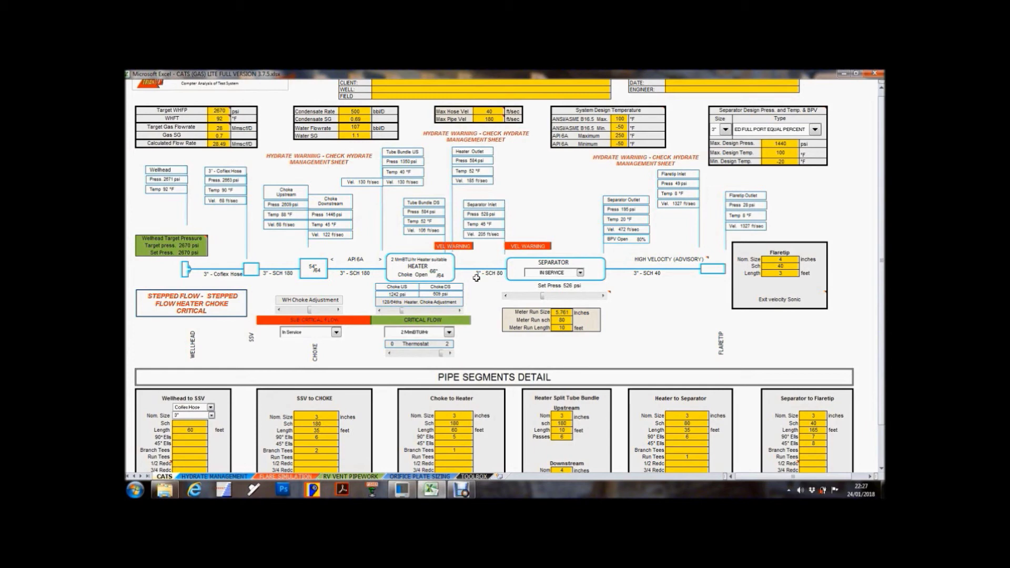
# Set the heater duty to 4 MmBTU/hr and vary the thermostat, ending at a heater outlet temperature of about 102 °F
pyautogui.click(448, 332)
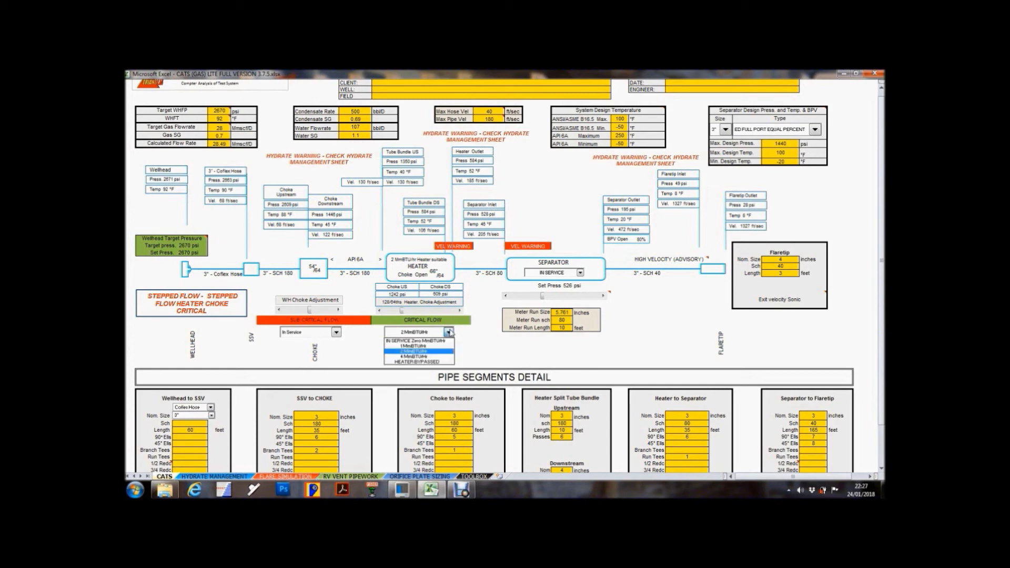
pyautogui.click(430, 359)
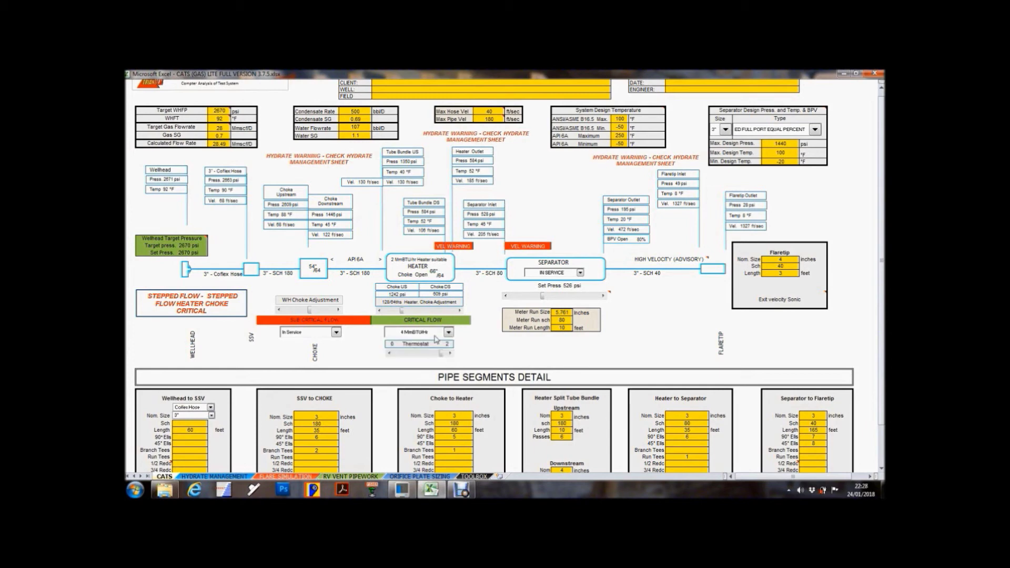
pyautogui.click(443, 353)
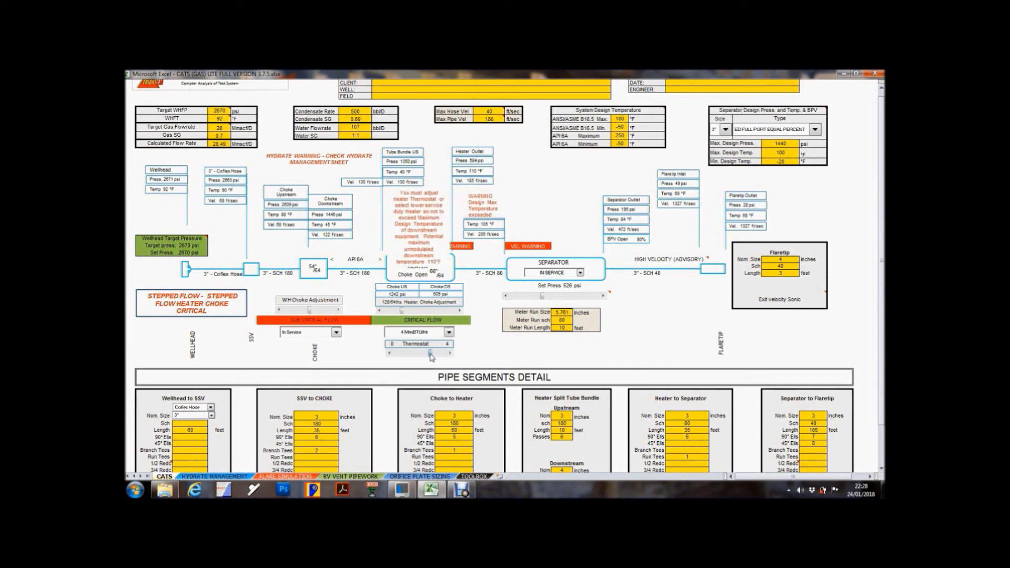
pyautogui.click(432, 353)
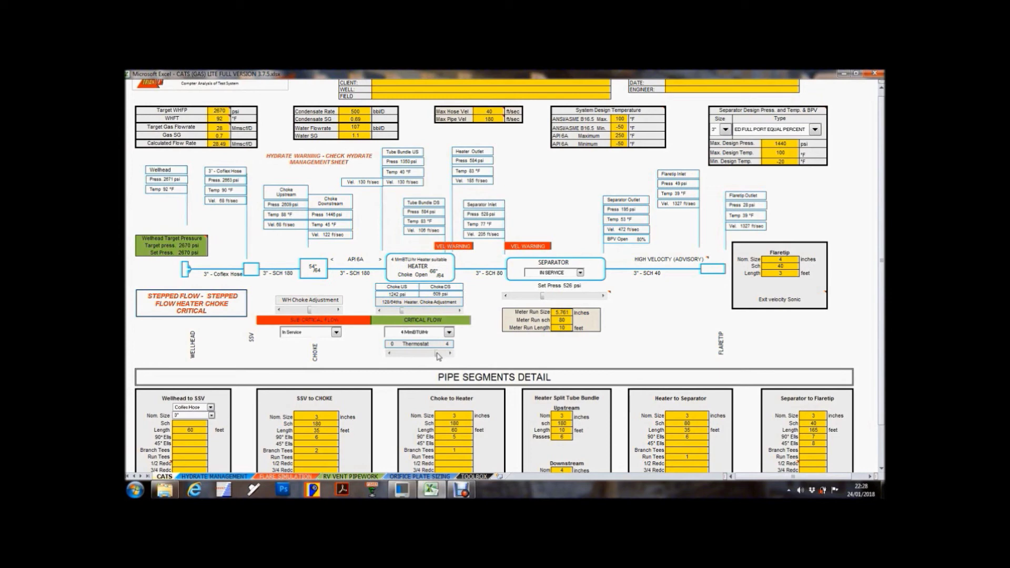
pyautogui.click(437, 353)
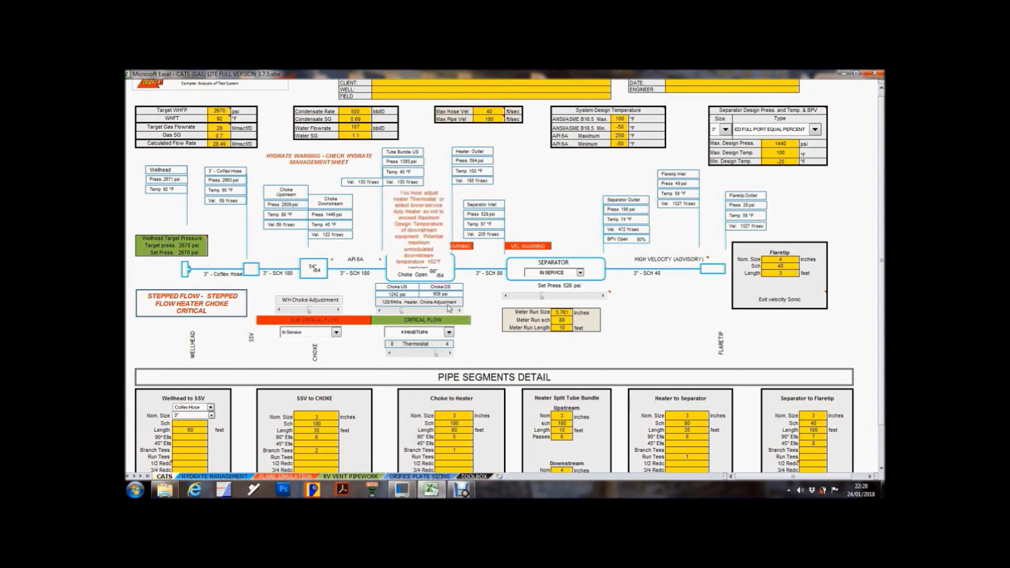
# Lower the heater thermostat, raise it to about 53 °F at the separator inlet, and open the Hydrate Management sheet
pyautogui.click(404, 354)
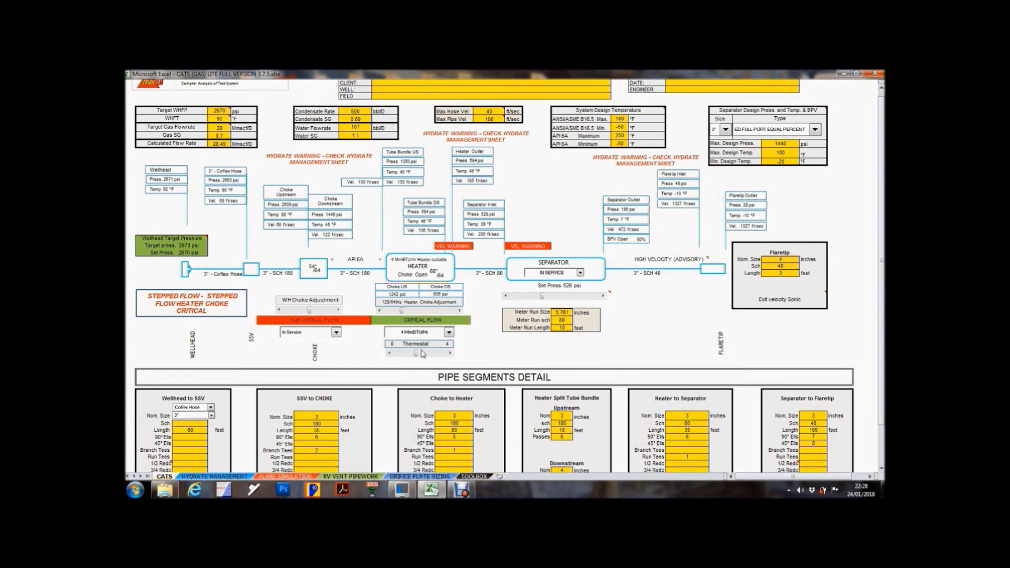
pyautogui.moveTo(421, 353); pyautogui.dragTo(438, 355)
pyautogui.click(206, 477)
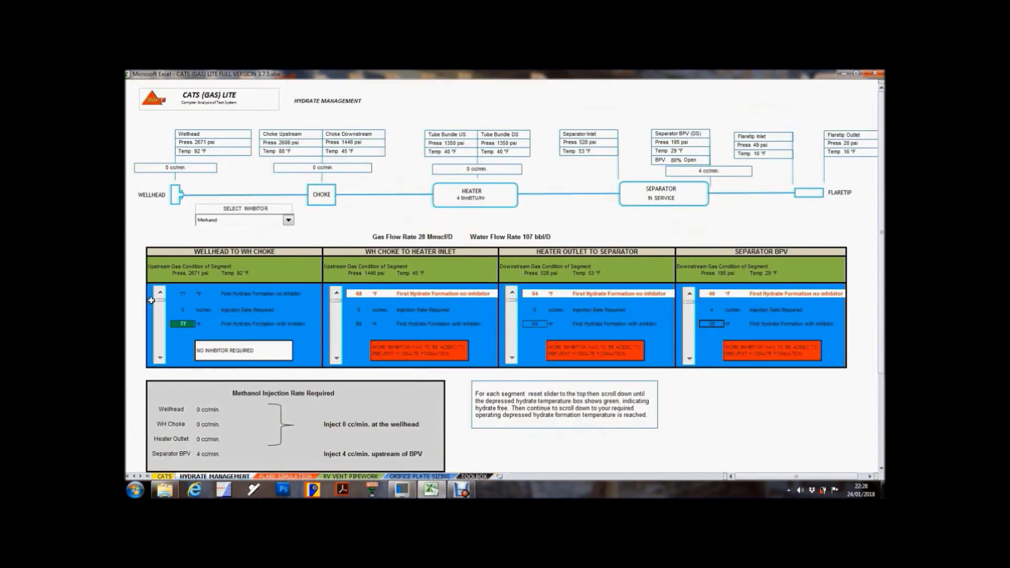